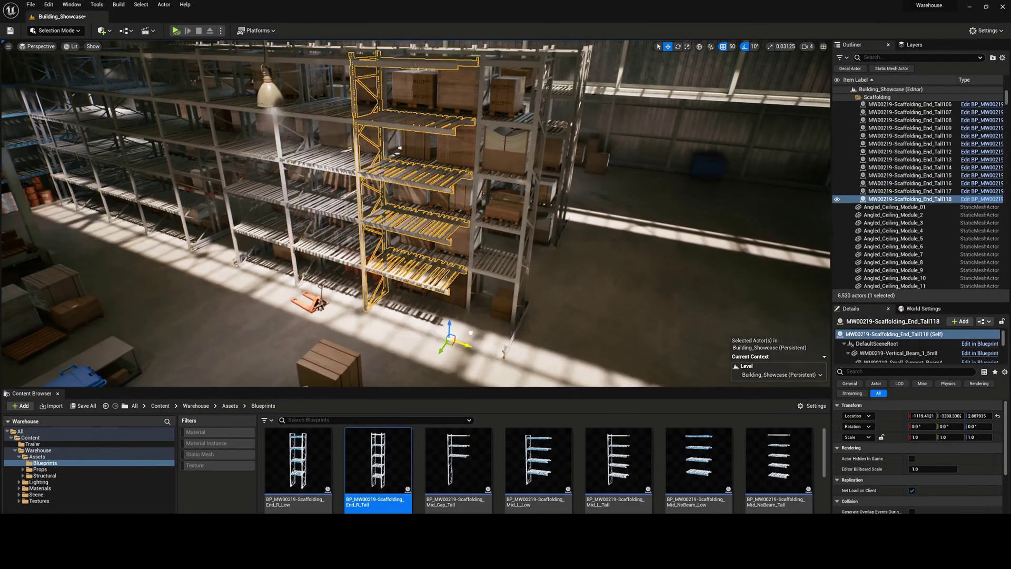
Bring up the viewport's grid snapping size choices while viewing the warehouse level.
click(733, 46)
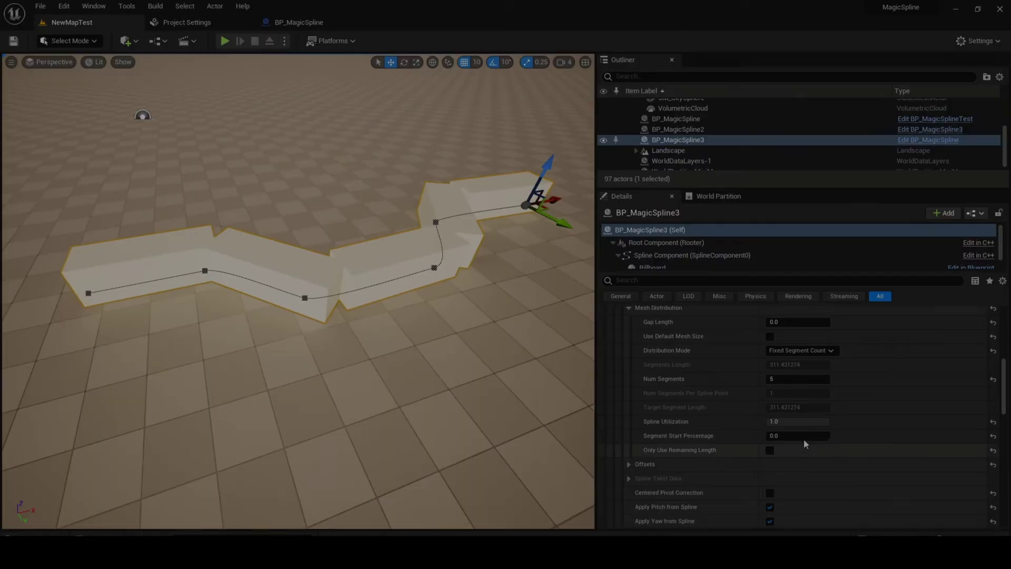
scroll(807, 401, up, 2)
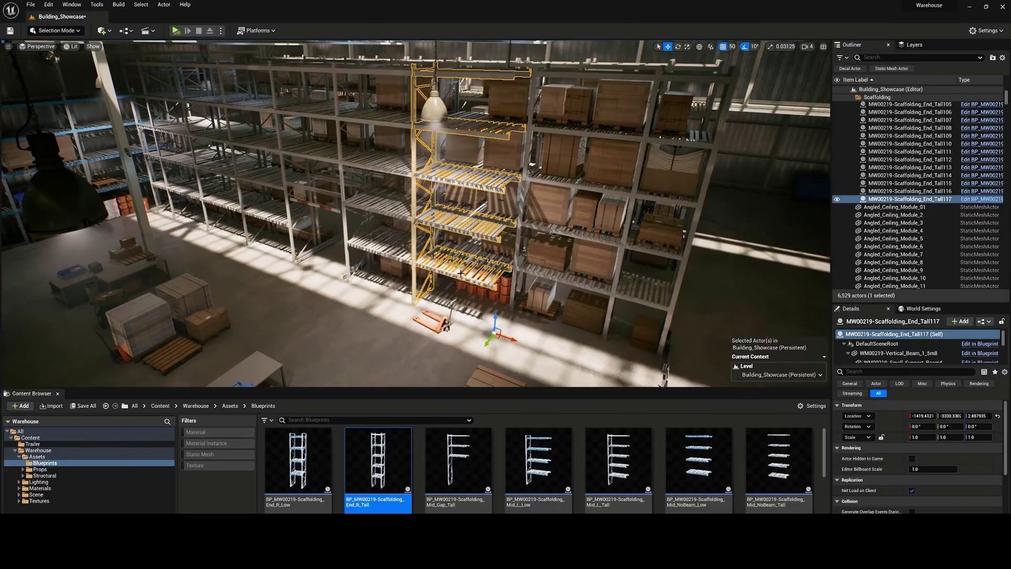
Duplicate the tall scaffolding rack and drop a Wrapped_Boxes stack onto a shelf pallet.
key(ctrl+d)
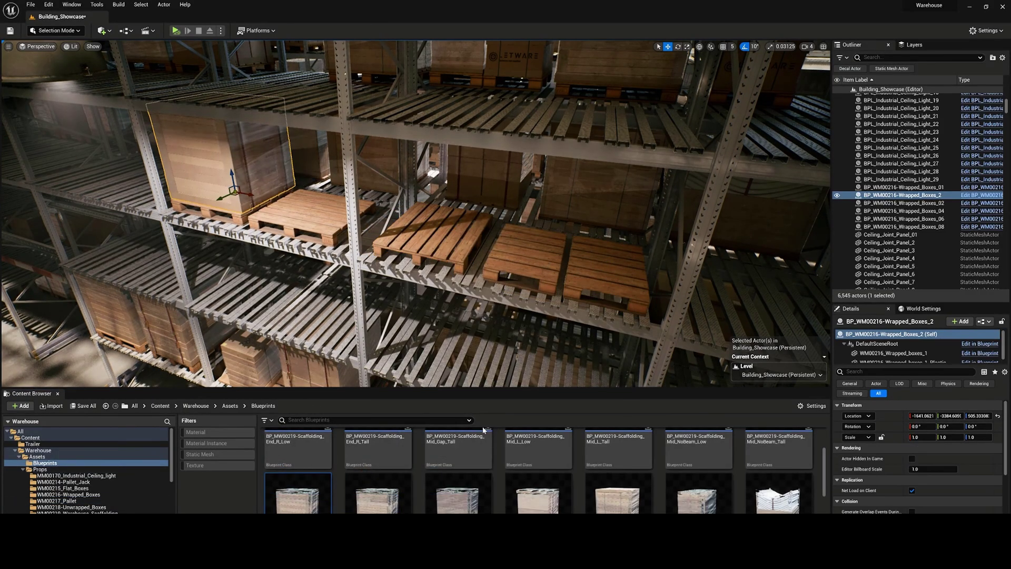
scroll(484, 431, down, 1)
drag(538, 479, 262, 210)
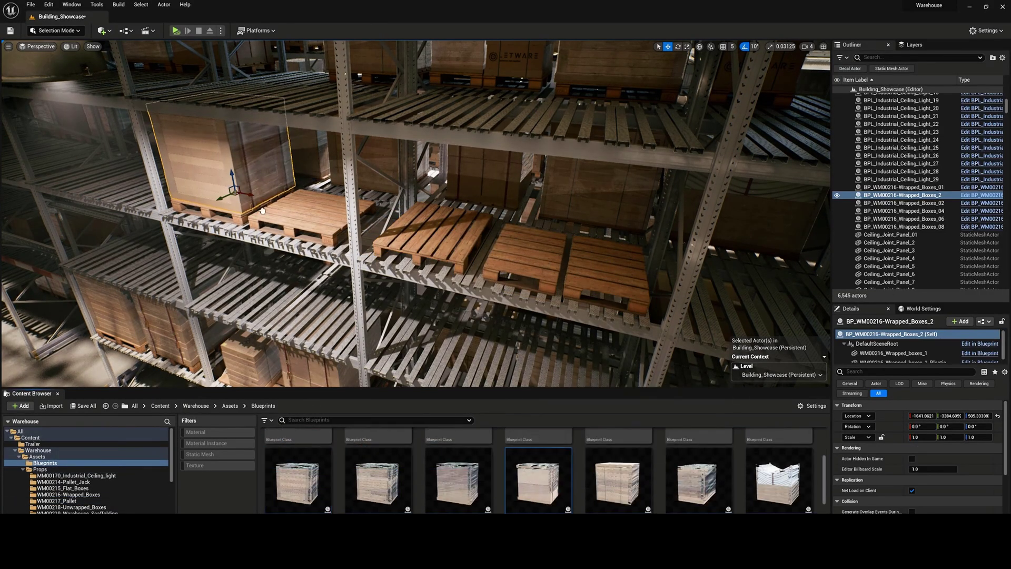
scroll(631, 491, down, 1)
drag(698, 477, 531, 245)
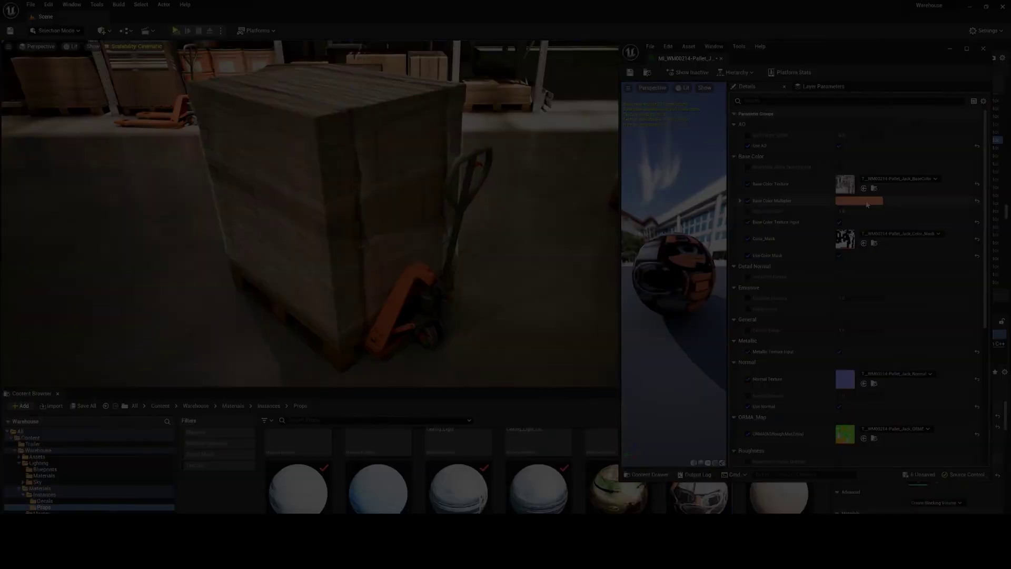
Change the pallet jack's Base Color Multiplier from orange to blue, then bring up Dust Color.
click(867, 202)
drag(764, 266, 726, 249)
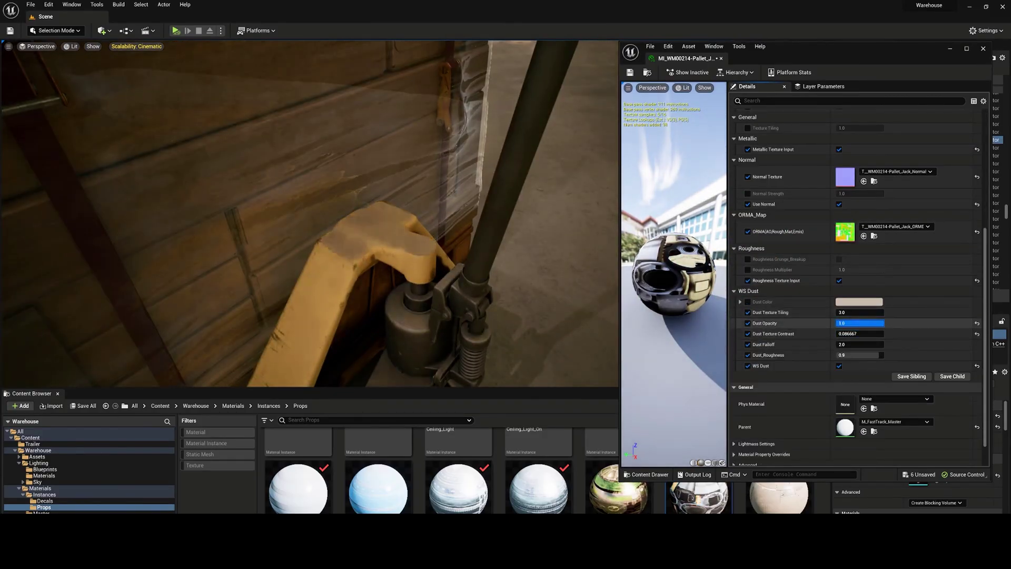
click(851, 304)
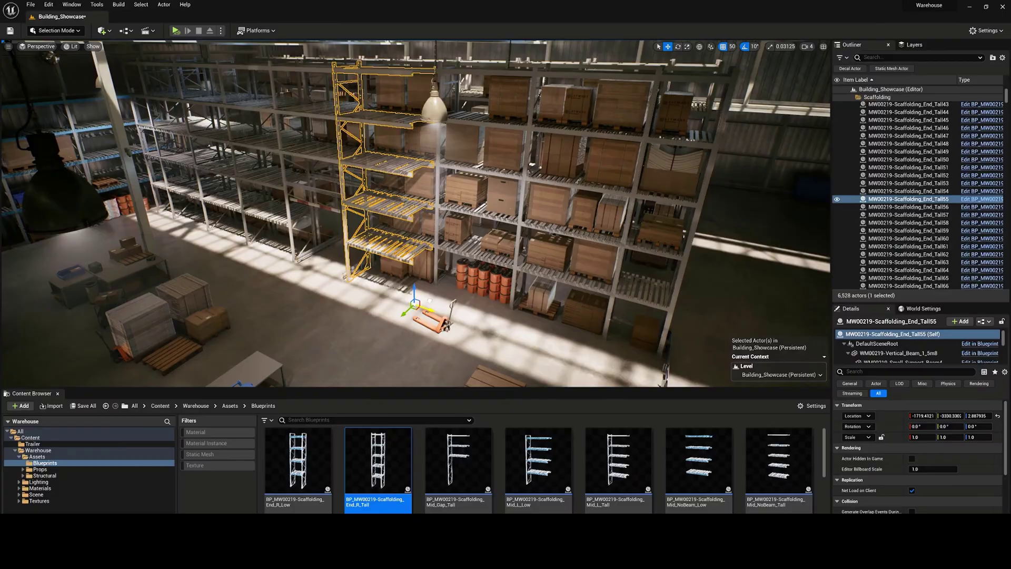
Copy the scaffolding rack along X, set grid snapping to 5, and rotate the shelf pallet.
drag(509, 339, 467, 343)
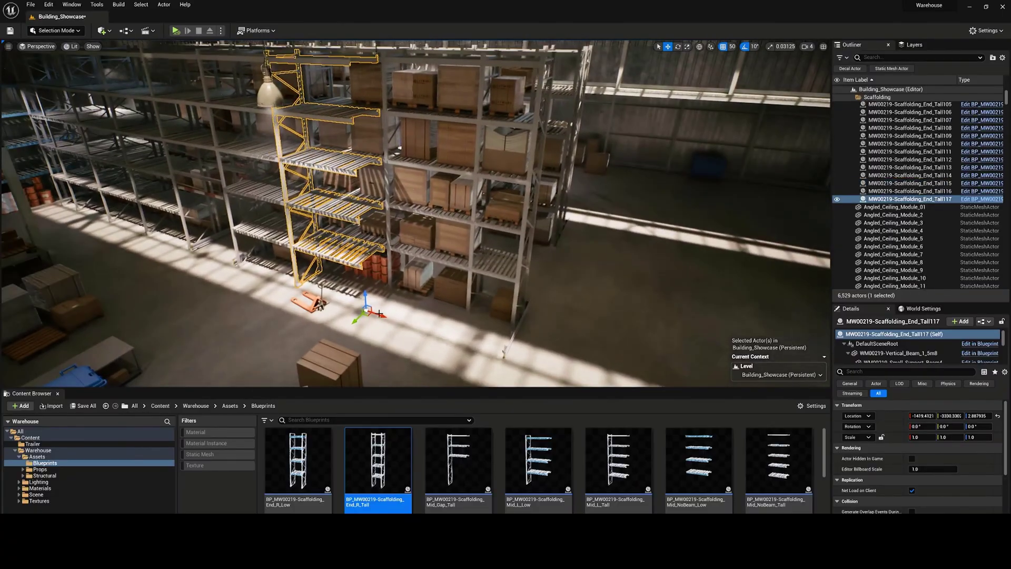
click(731, 46)
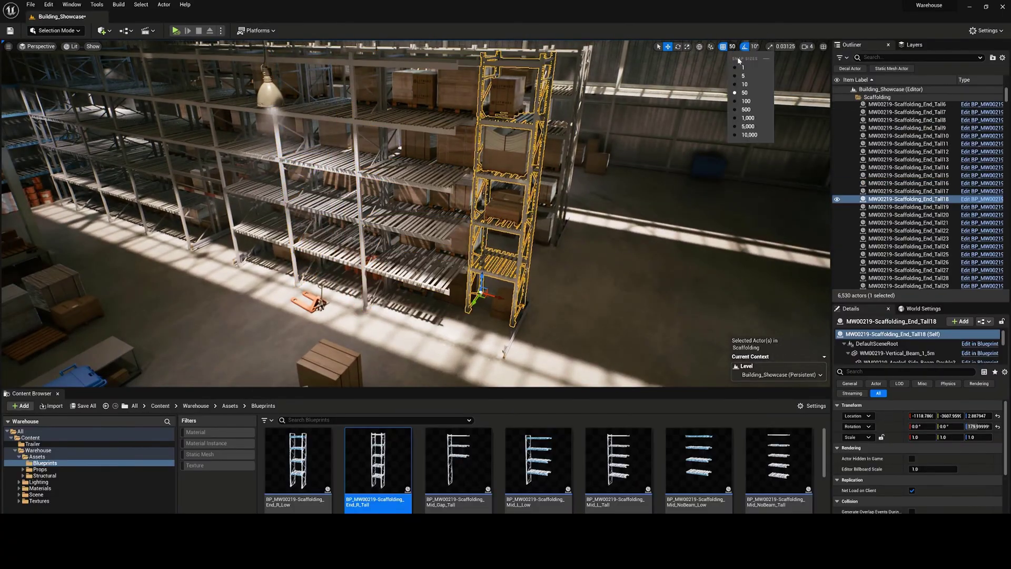
click(744, 63)
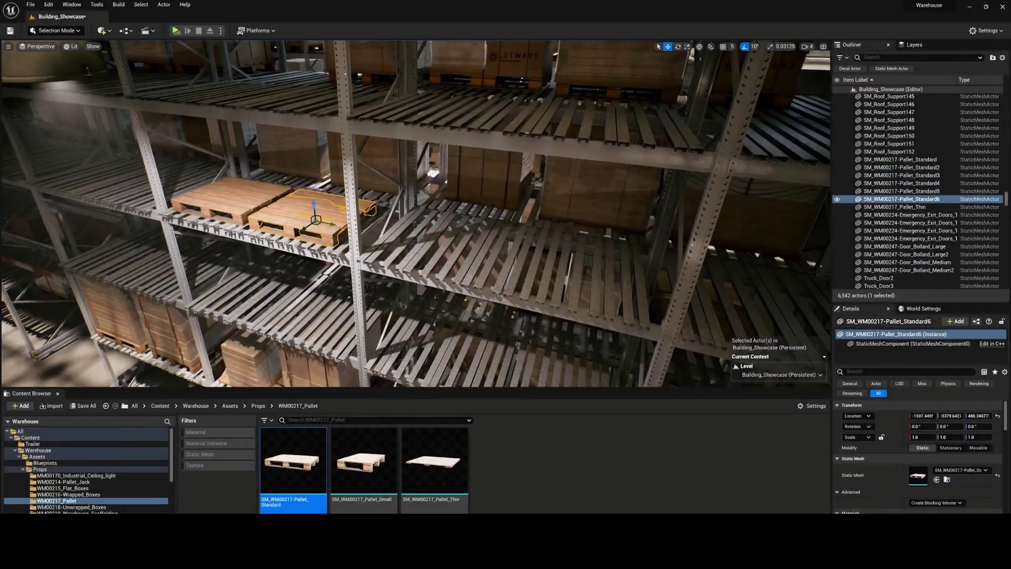
key(e)
drag(348, 221, 432, 248)
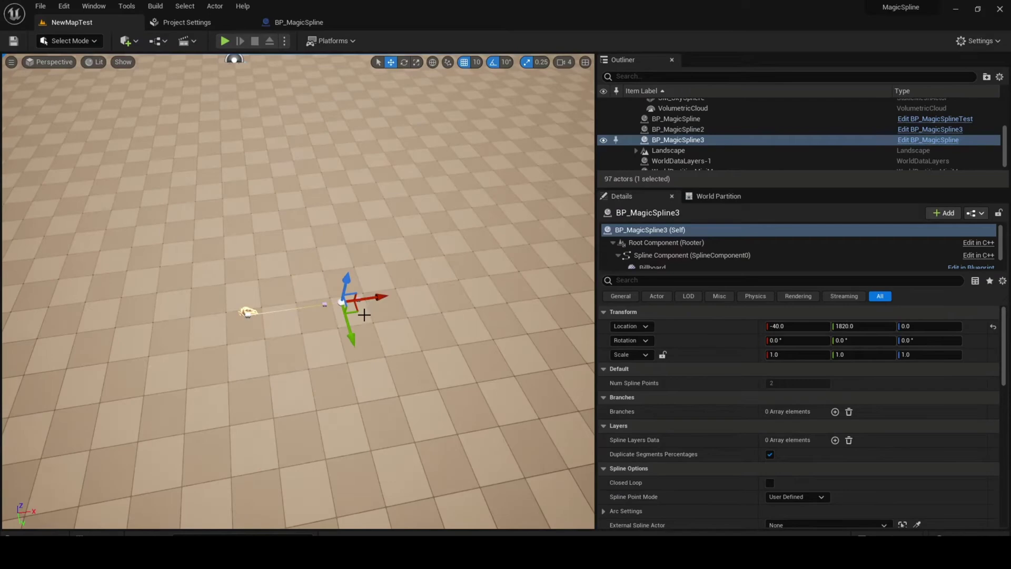
Add two new spline points, one toward the lower right and one further up-right.
drag(358, 314, 579, 334)
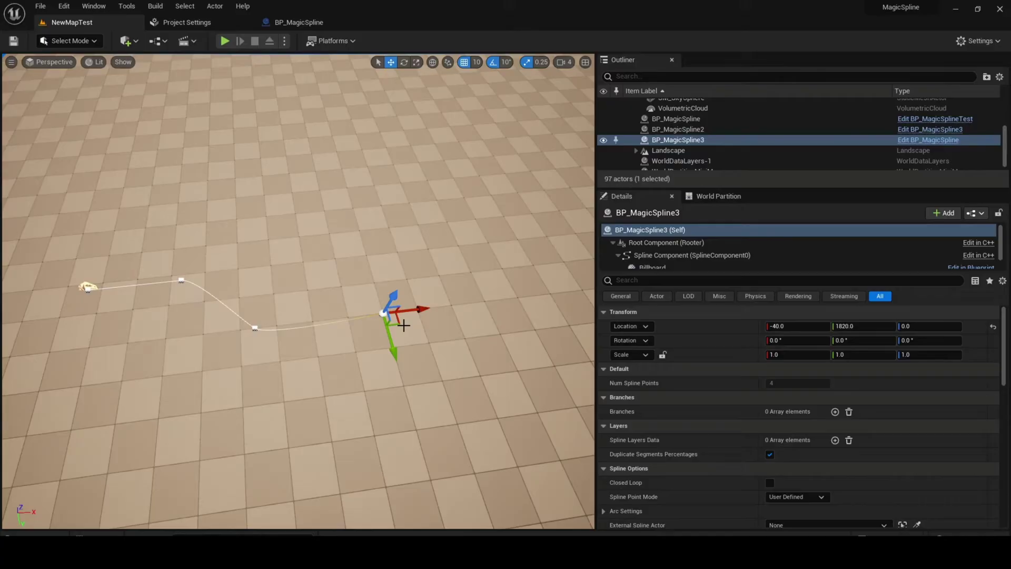
drag(401, 324, 566, 236)
scroll(508, 285, down, 3)
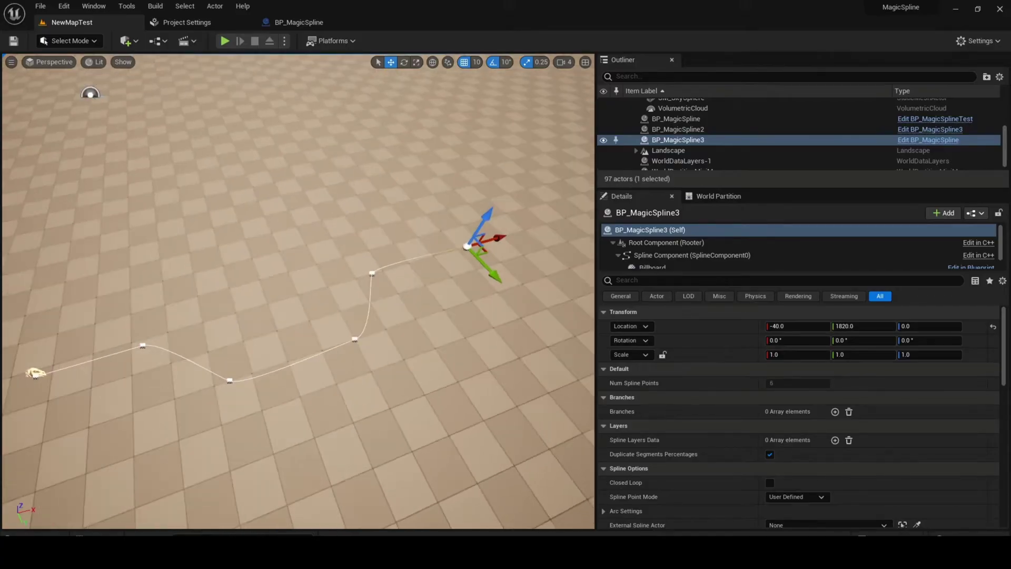
scroll(509, 285, up, 3)
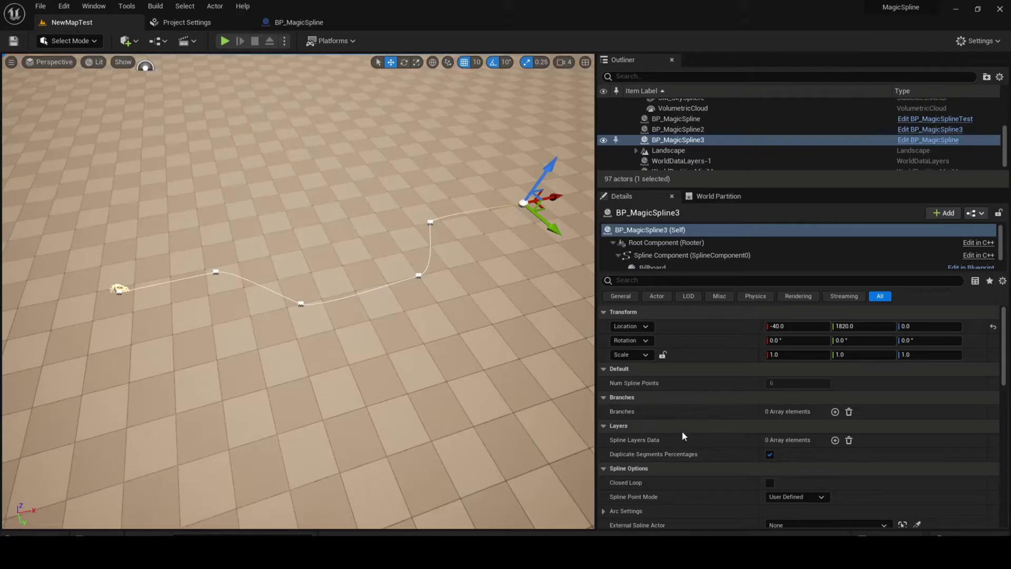
Add a first spline layer with a mesh slot set to SM_Cube.
click(835, 441)
scroll(837, 441, down, 3)
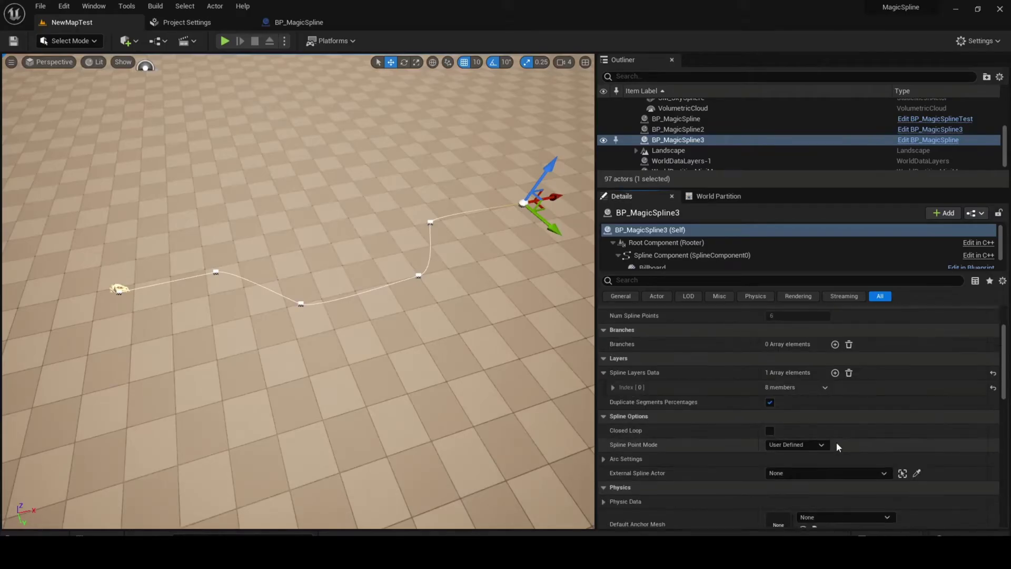
click(615, 337)
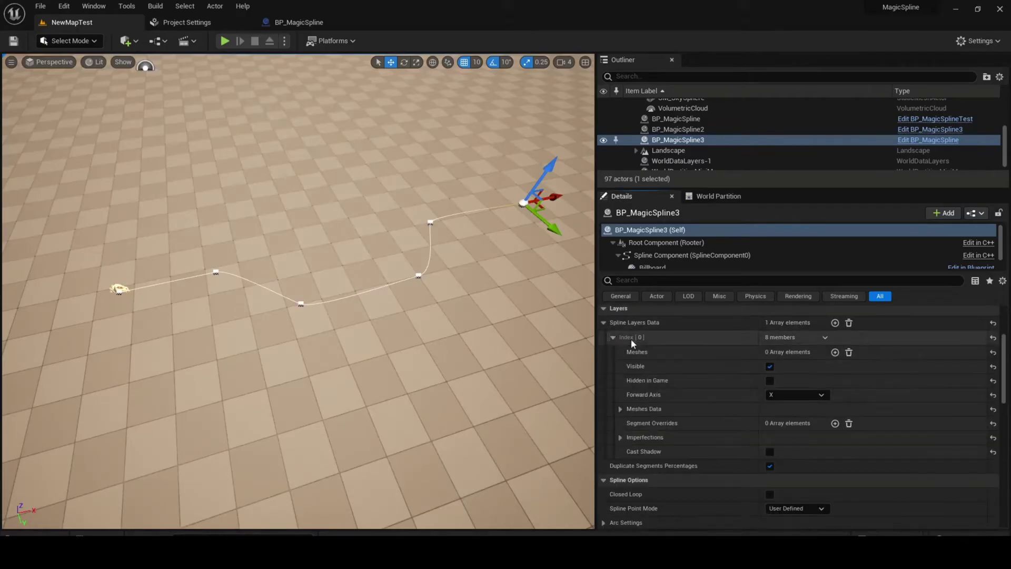
click(836, 352)
click(840, 367)
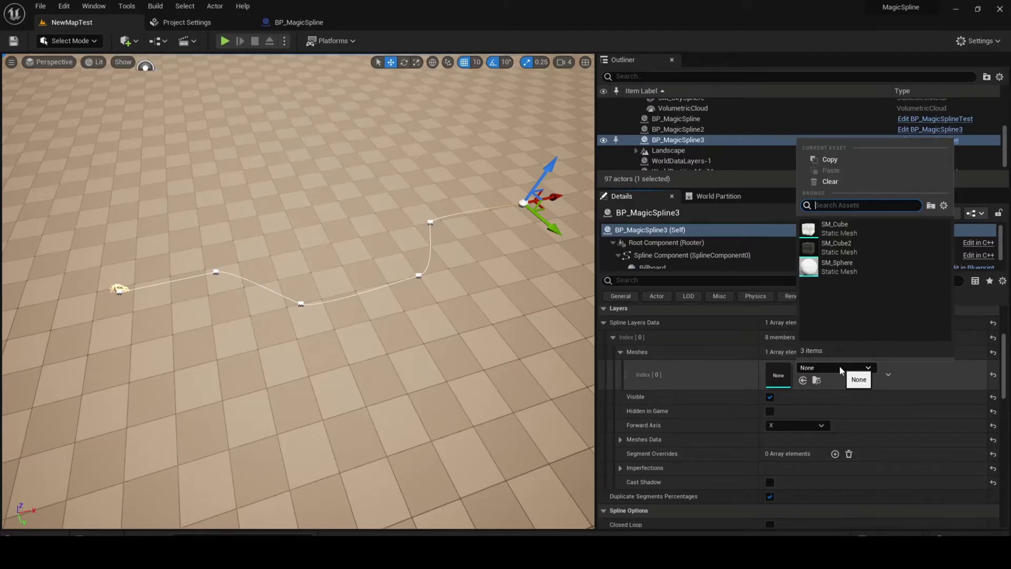
click(838, 228)
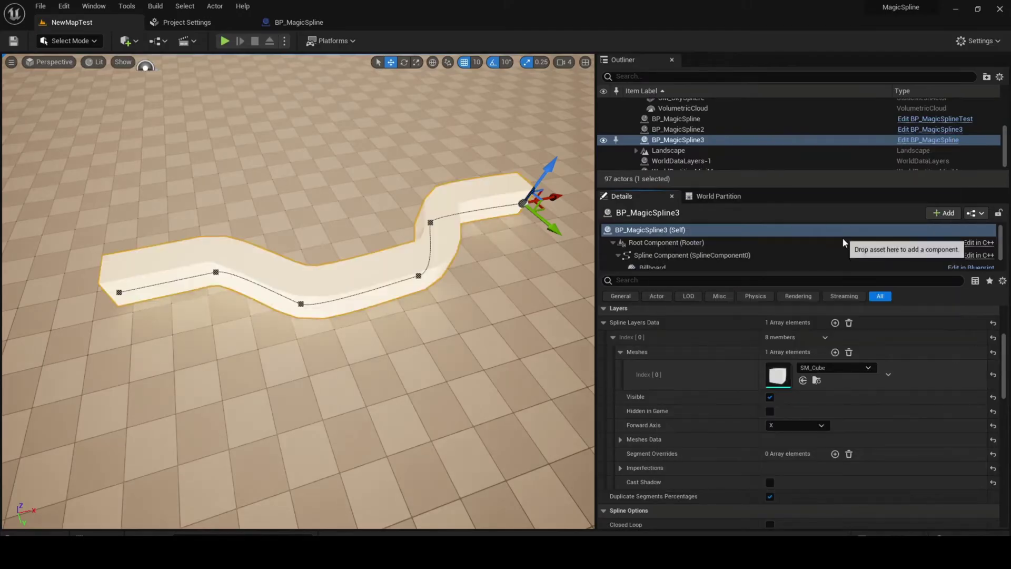
drag(478, 381, 474, 336)
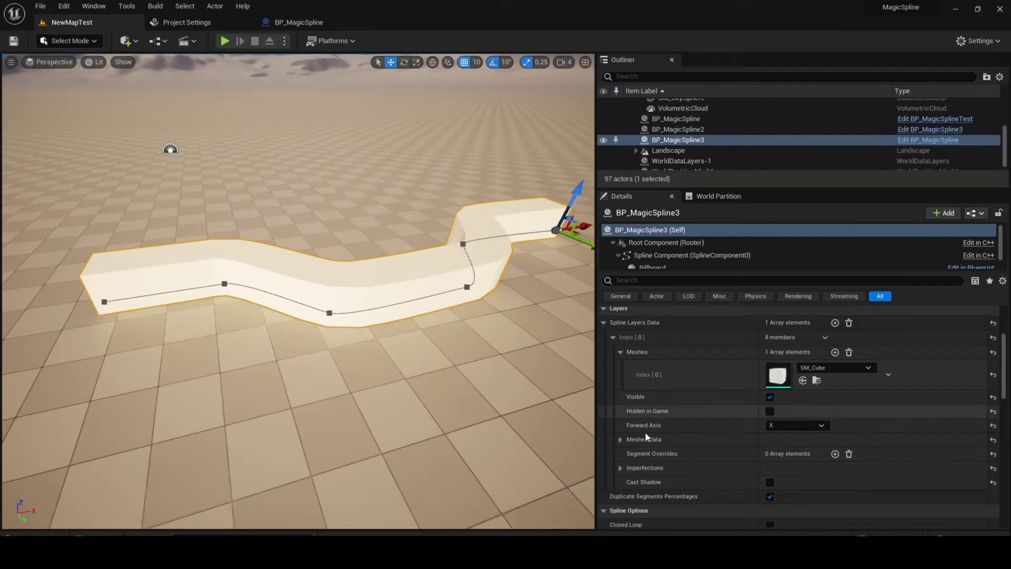
Set Mesh Distribution to Fixed Segment Count, trying 6 then 5 segments.
click(620, 440)
scroll(743, 417, down, 3)
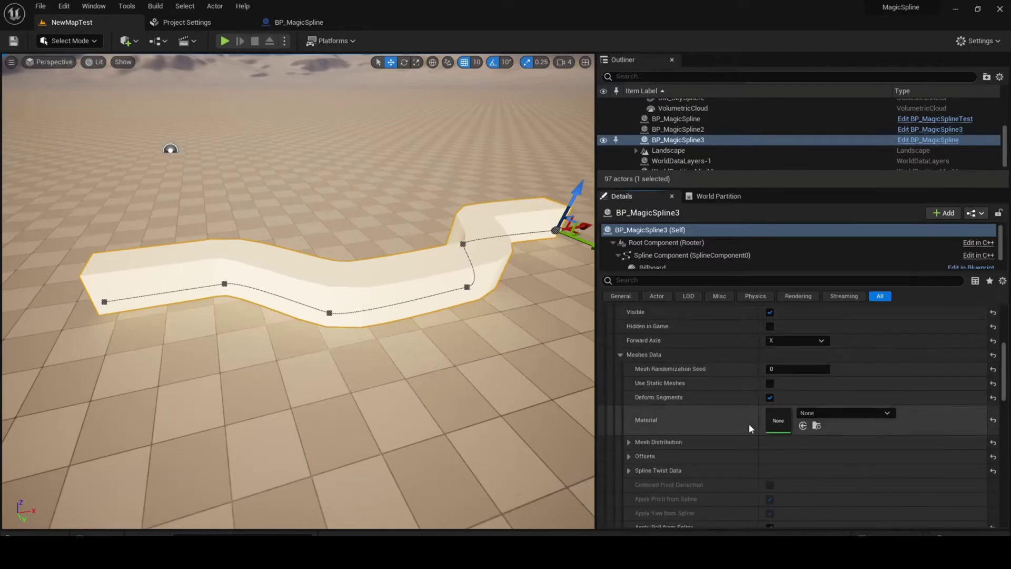
click(630, 442)
scroll(694, 437, down, 2)
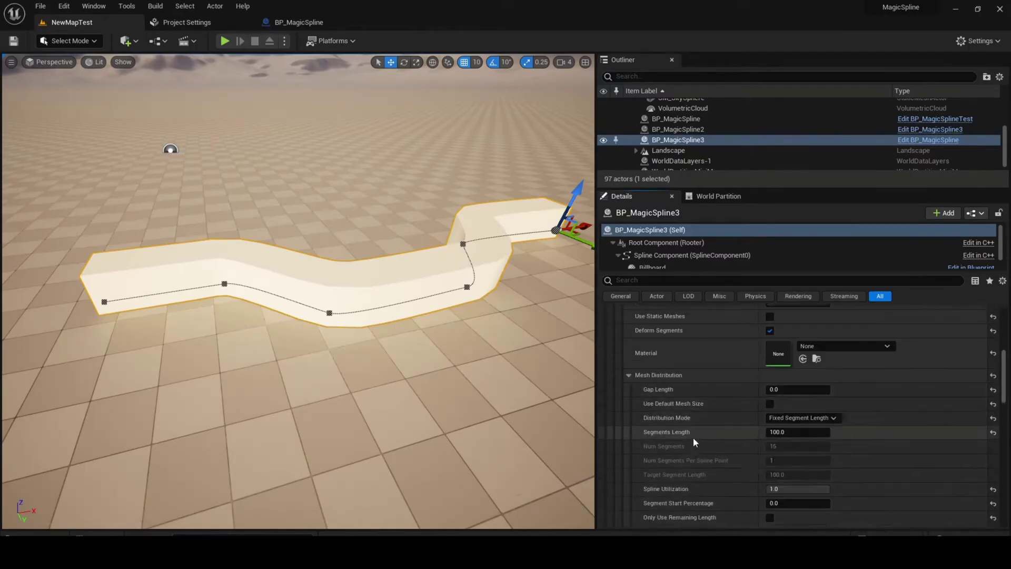
scroll(693, 438, down, 1)
click(798, 401)
click(805, 422)
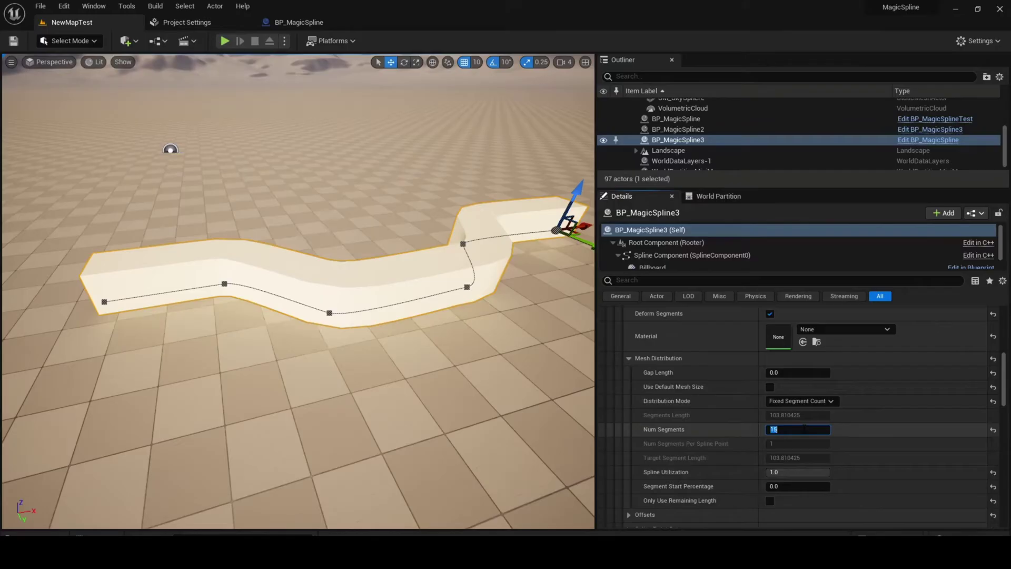
key(Return)
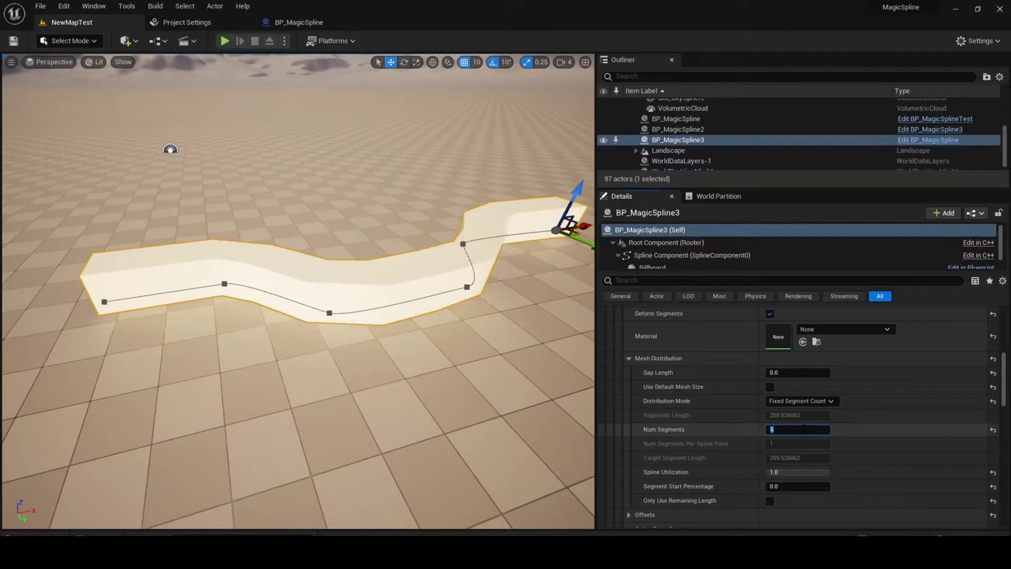
text(5)
key(Return)
scroll(752, 406, up, 2)
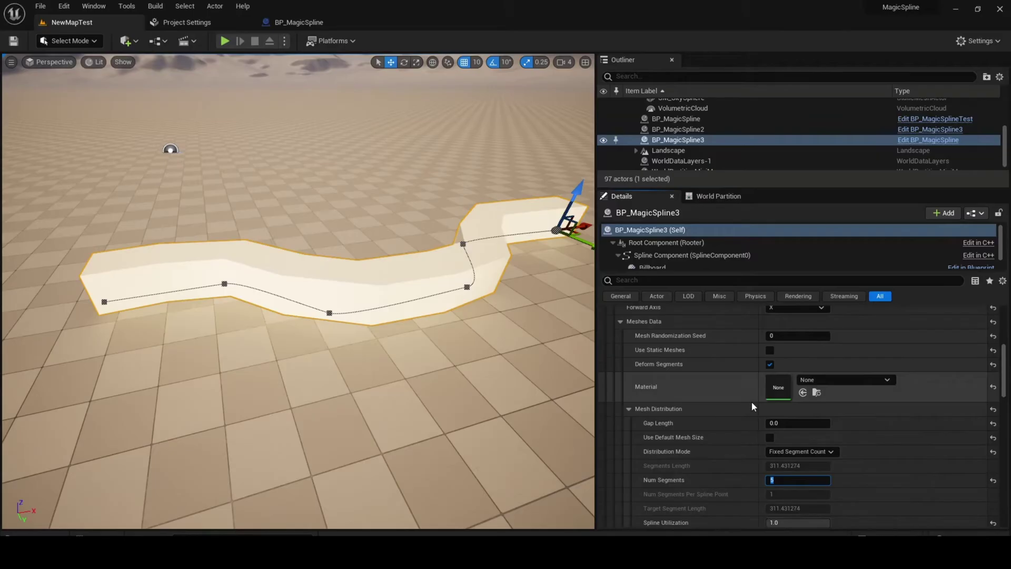
Enable Use Static Meshes, use six segments, and set Gap Length to about 256.
click(770, 350)
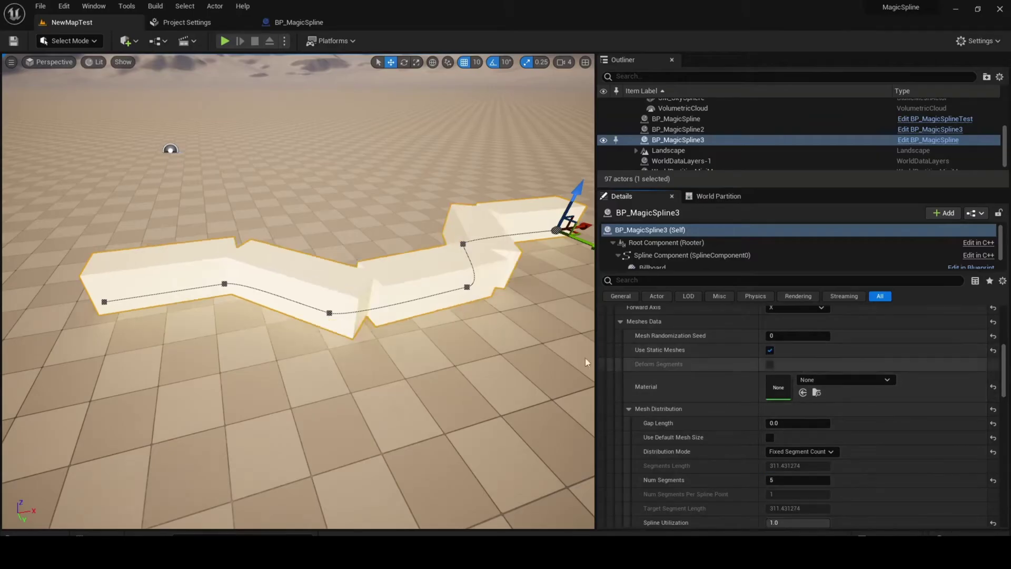
drag(466, 343, 439, 349)
scroll(807, 451, down, 4)
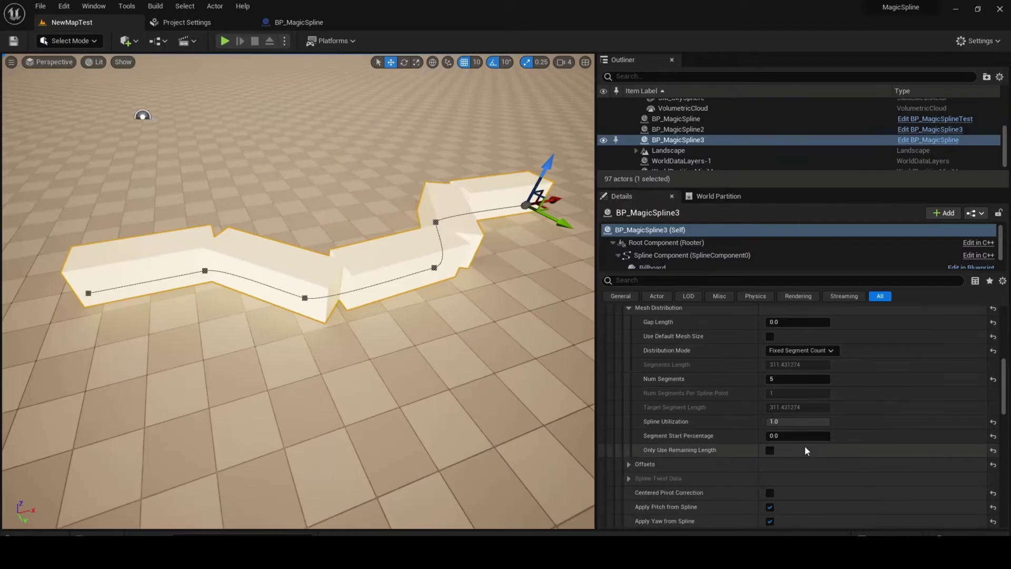
scroll(806, 373, up, 1)
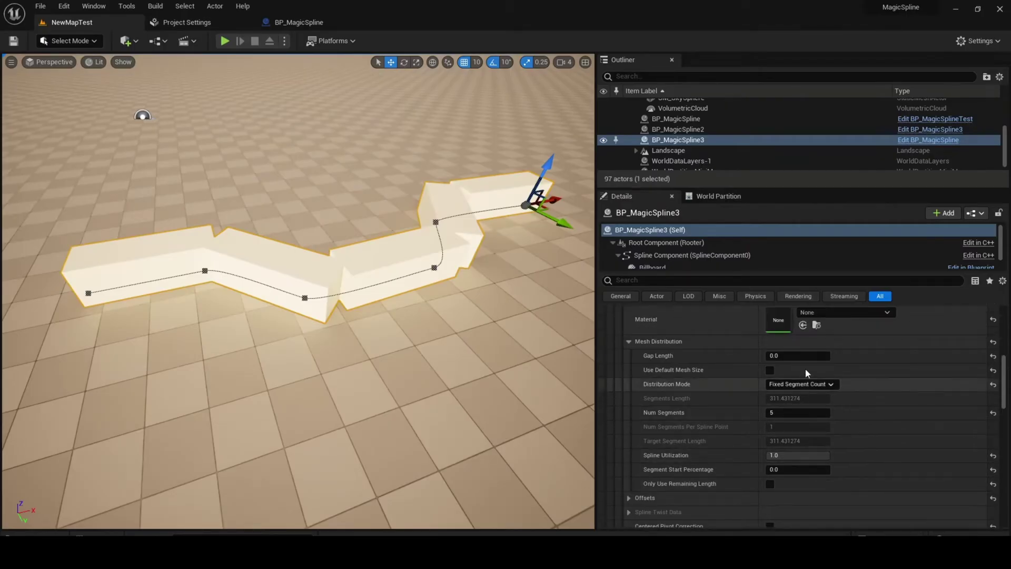
drag(799, 355, 851, 356)
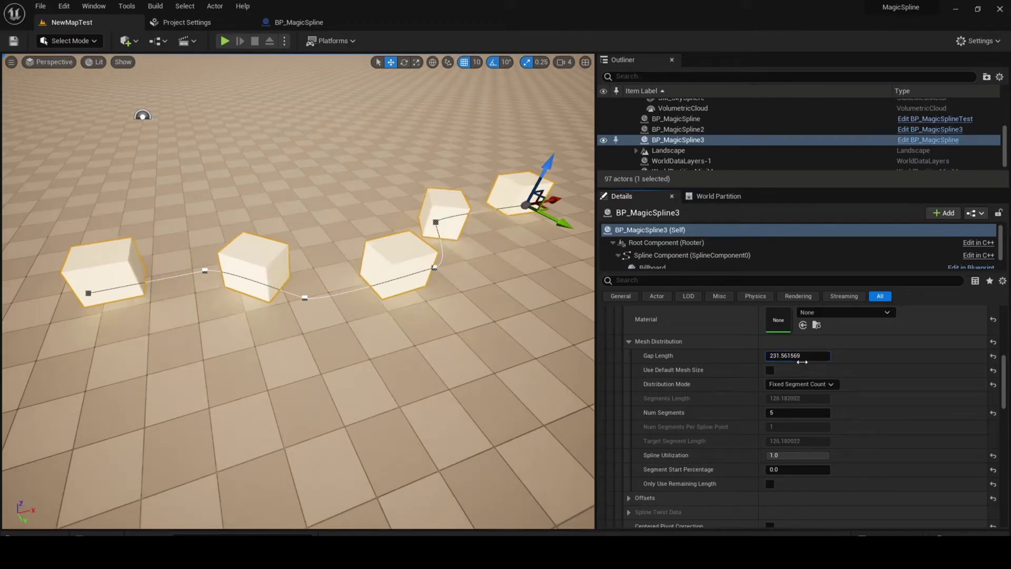
key(Return)
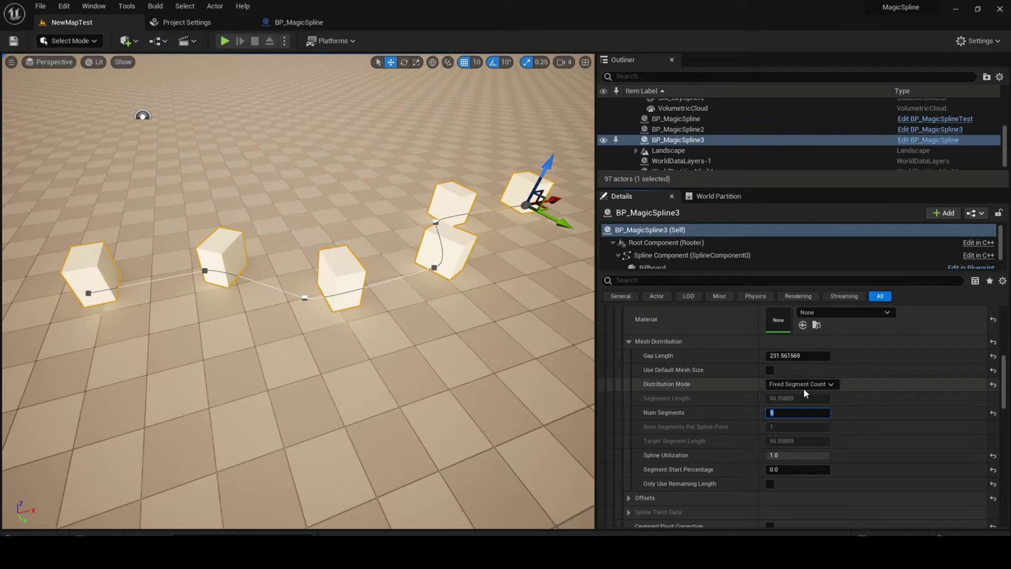
drag(795, 356, 790, 356)
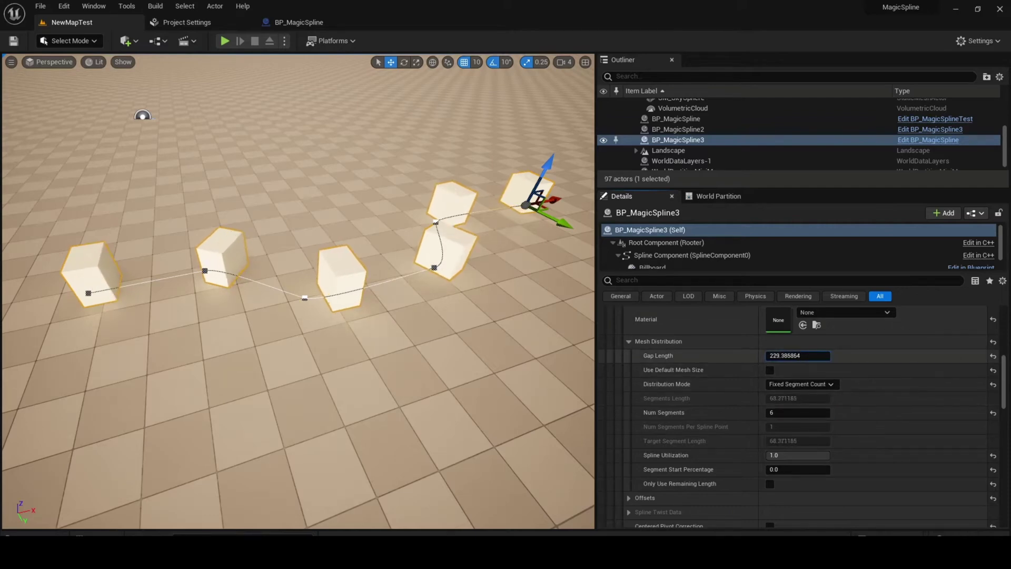
drag(790, 356, 782, 358)
scroll(751, 473, down, 5)
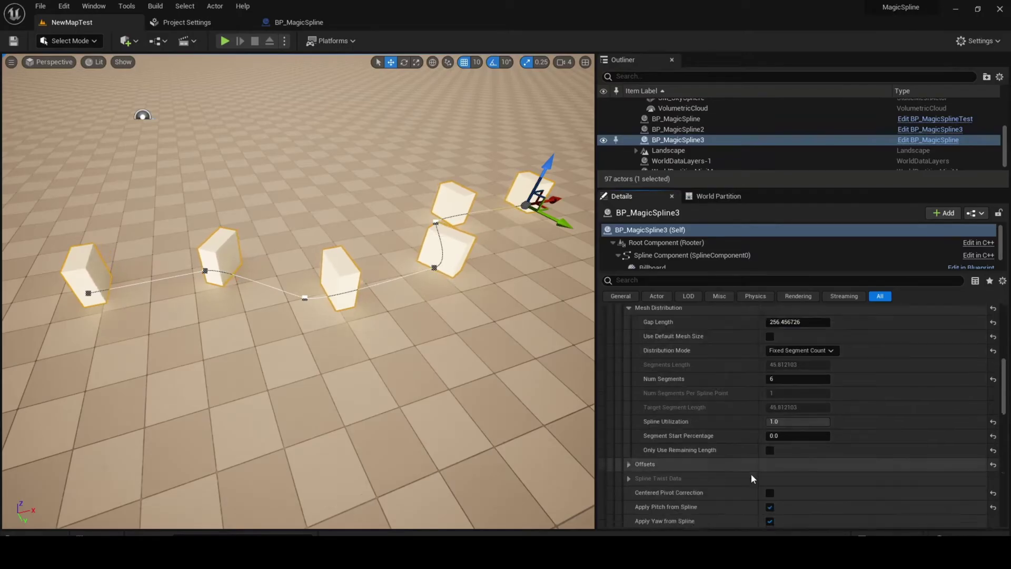
Under Offsets > Scale Data, set Max Scale Height to 2.0 and Max Scale Width to 0.5.
click(632, 362)
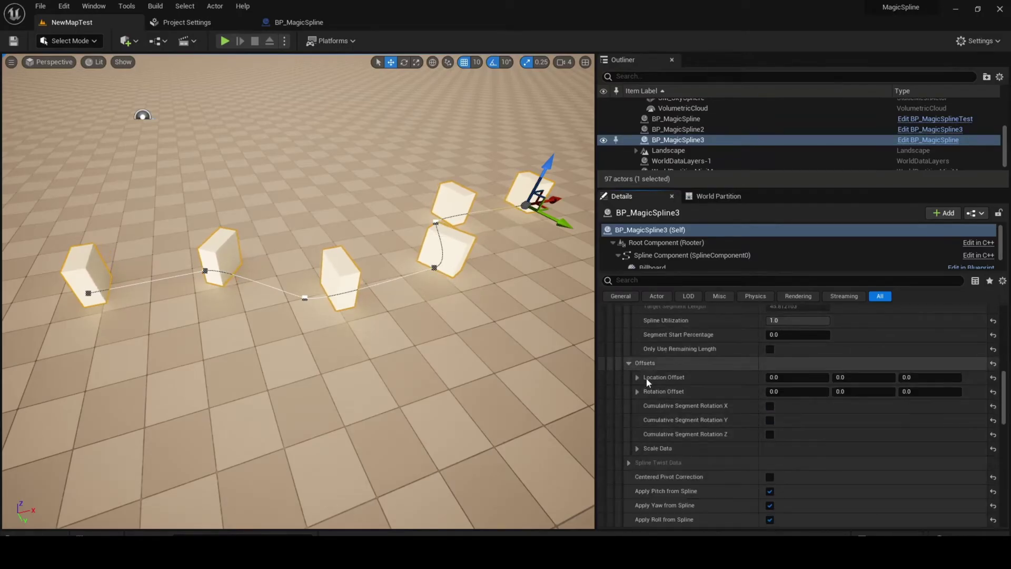
scroll(646, 377, down, 3)
click(637, 364)
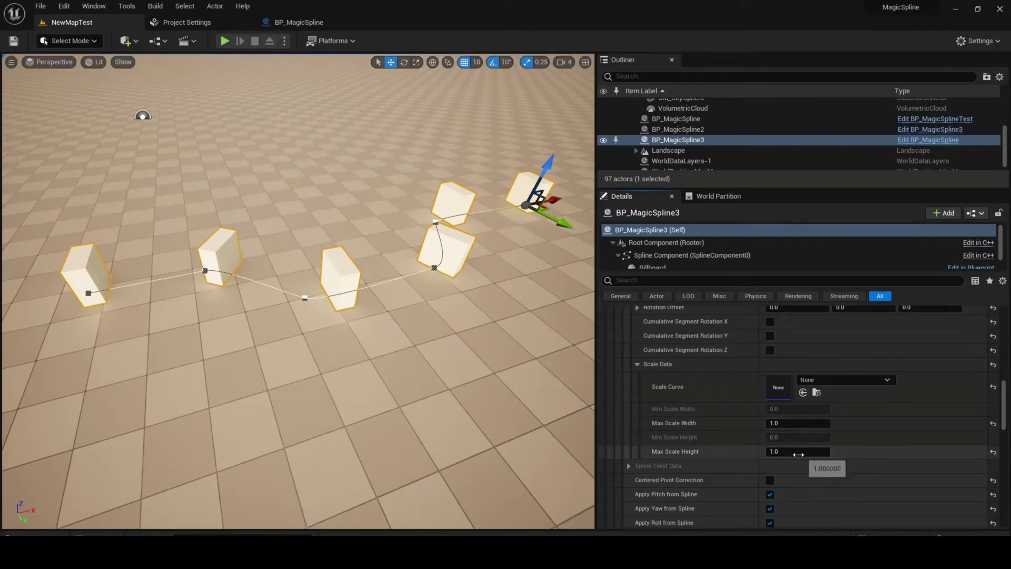
text(2)
key(Return)
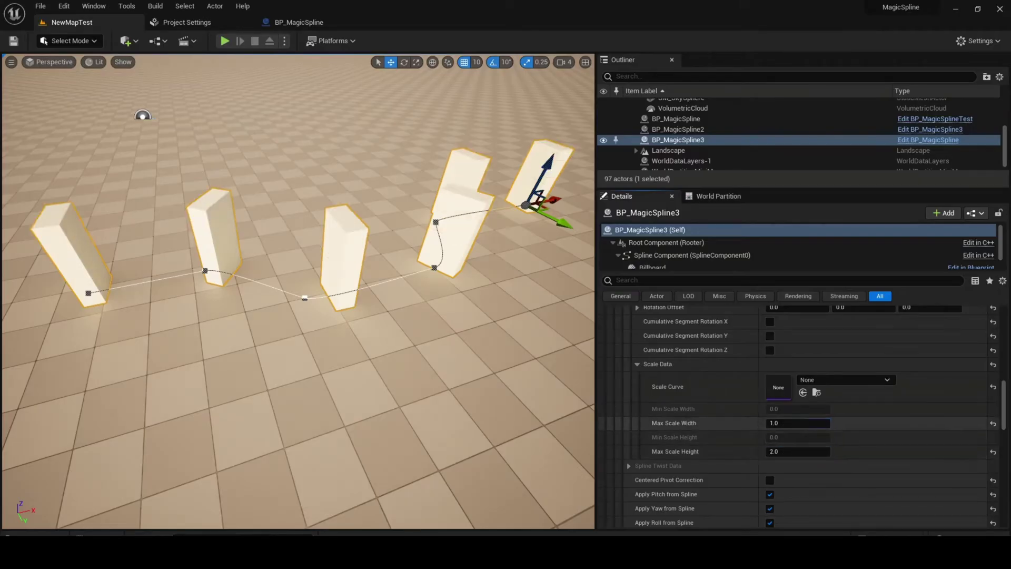
text(0.5)
key(Return)
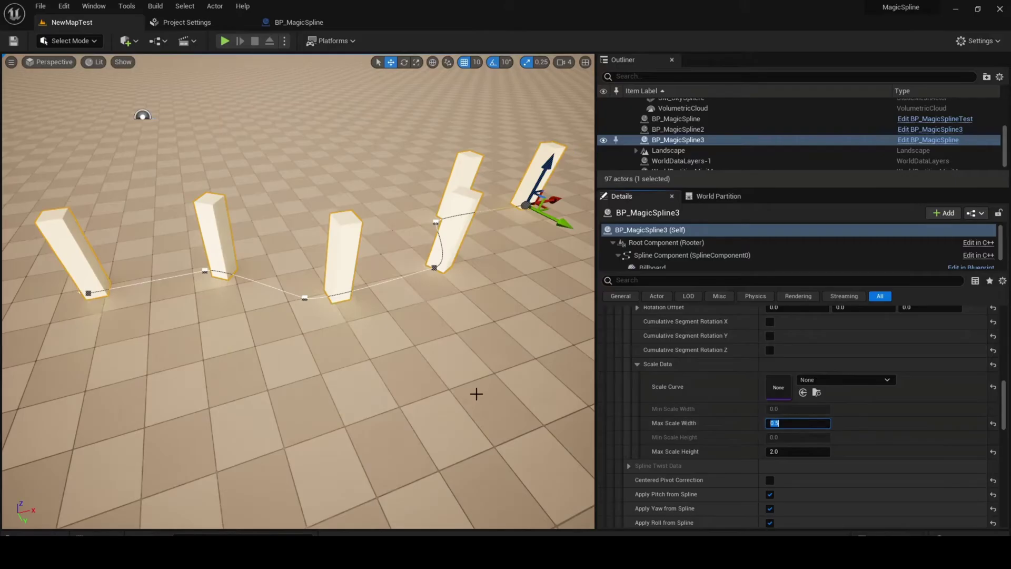
scroll(631, 391, up, 5)
scroll(631, 394, up, 5)
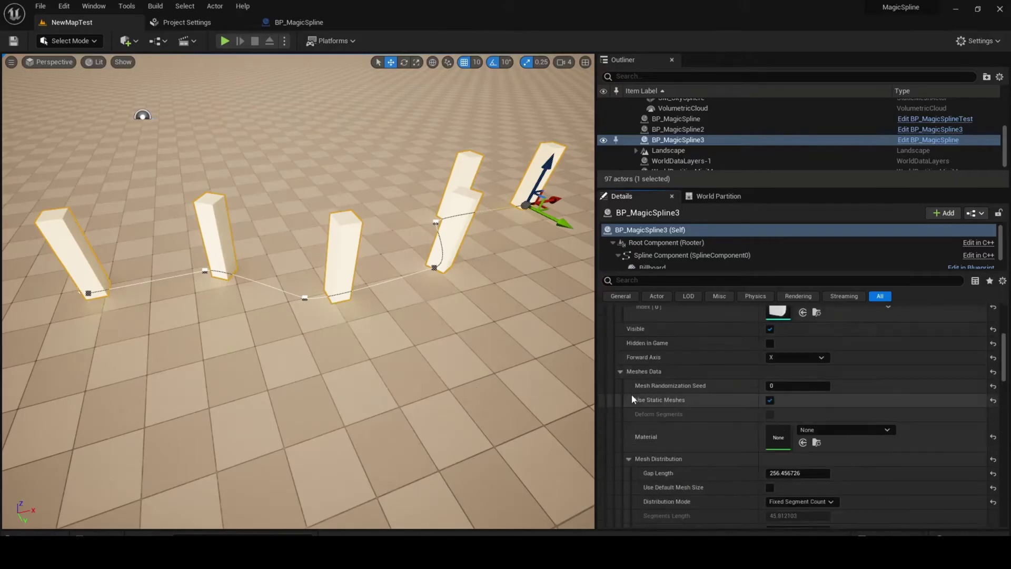
Add a second spline layer with a mesh slot assigned to SM_Cube.
click(613, 361)
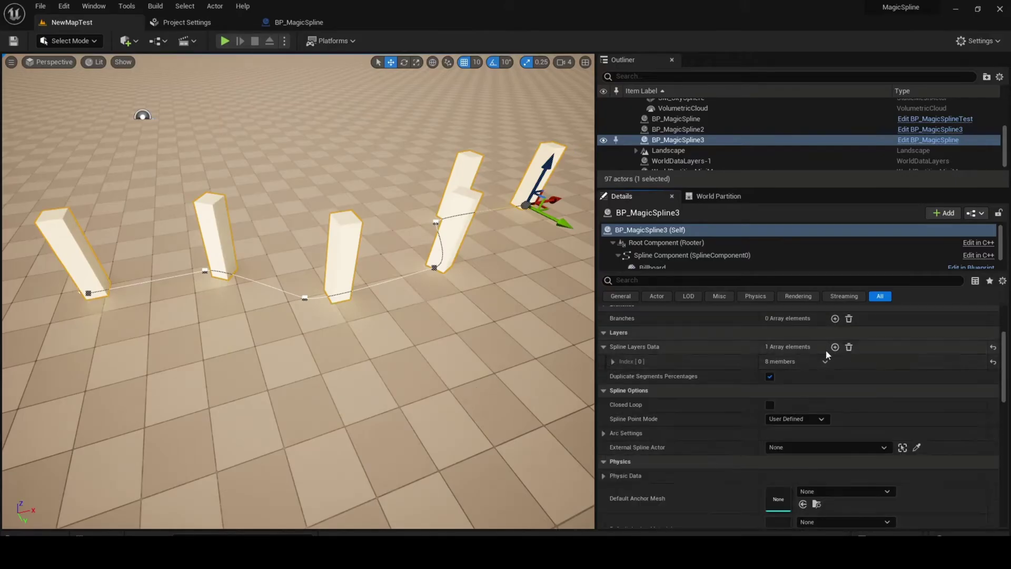
click(835, 347)
click(613, 377)
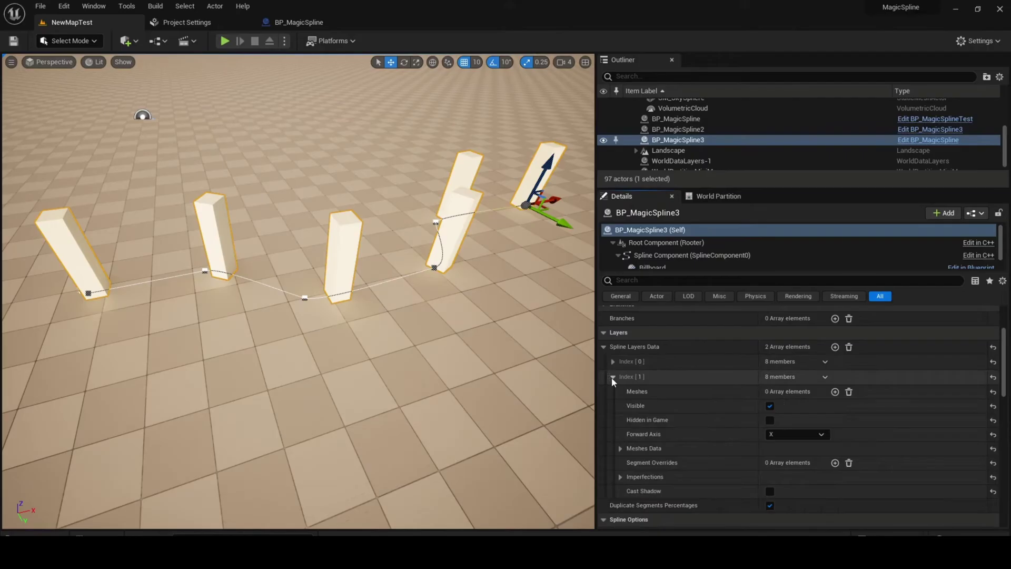
click(835, 392)
click(835, 407)
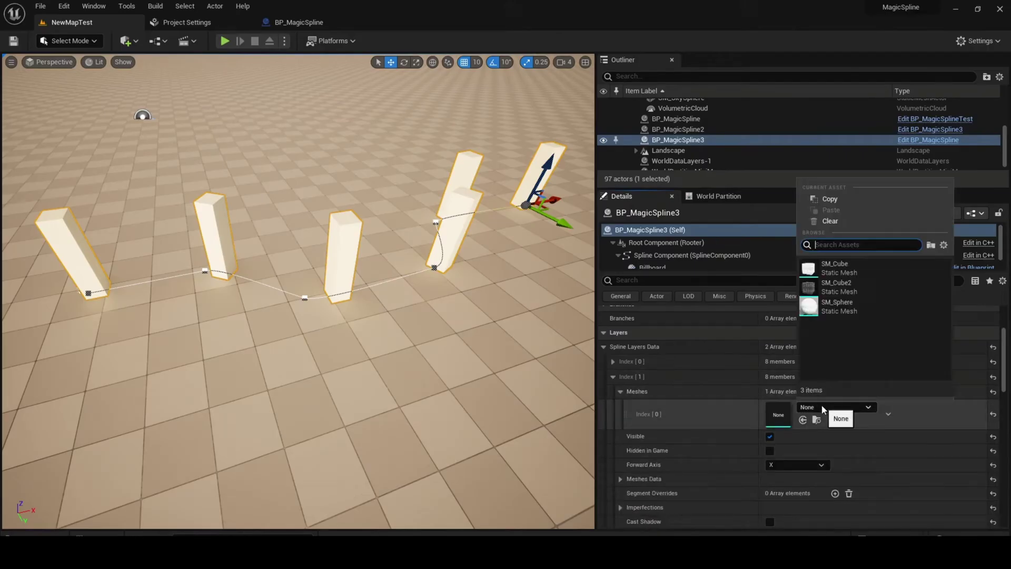
click(861, 271)
Set the second layer's Distribution Mode to Segments Per Spline Point.
scroll(680, 425, down, 2)
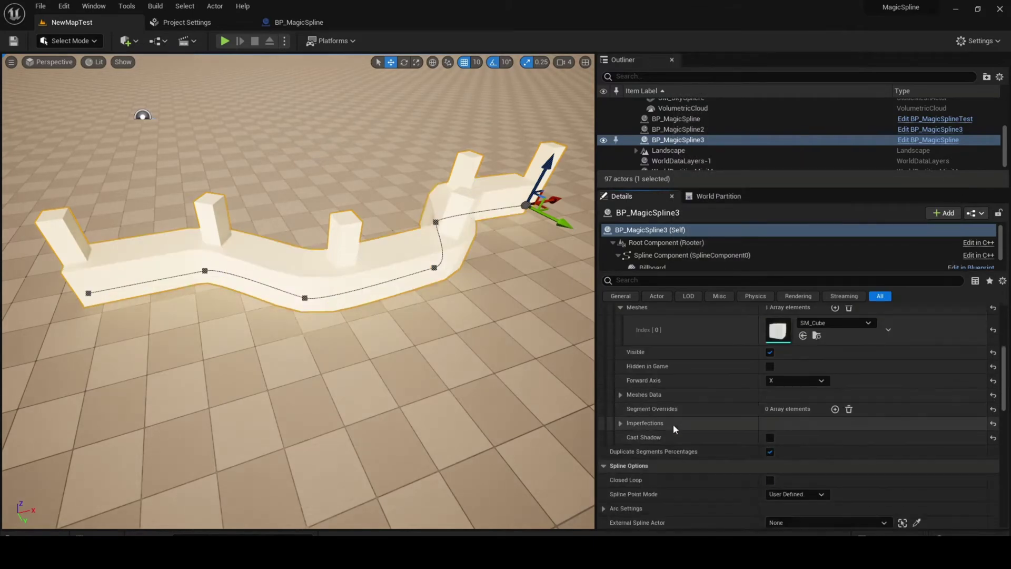
click(621, 395)
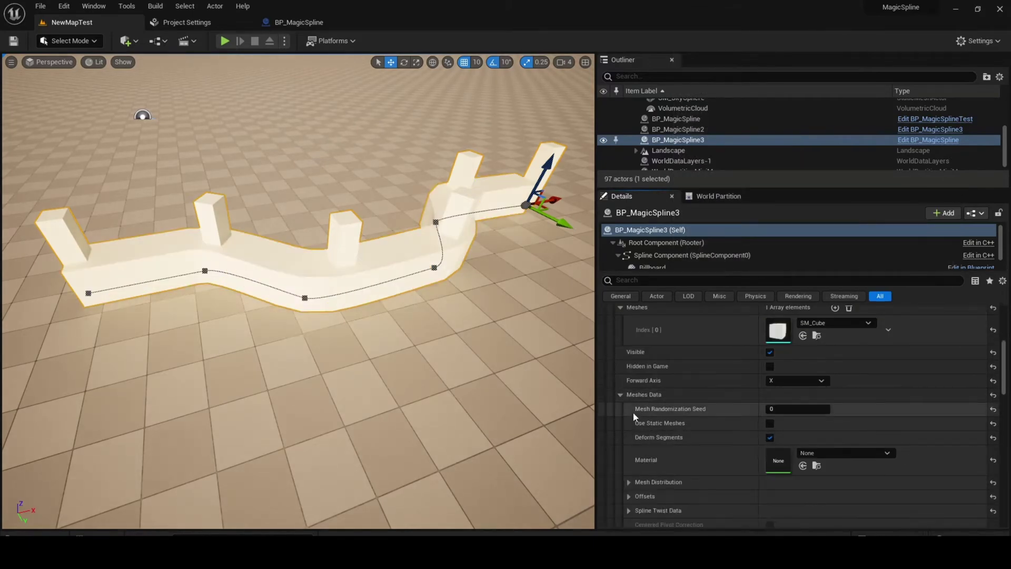
scroll(634, 414, down, 2)
click(628, 415)
scroll(637, 416, down, 2)
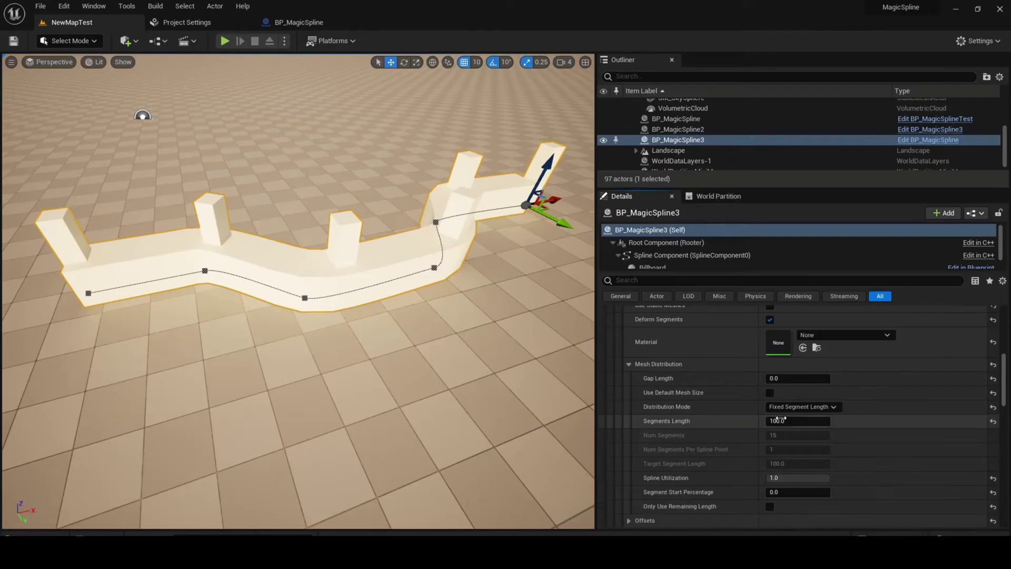
click(803, 407)
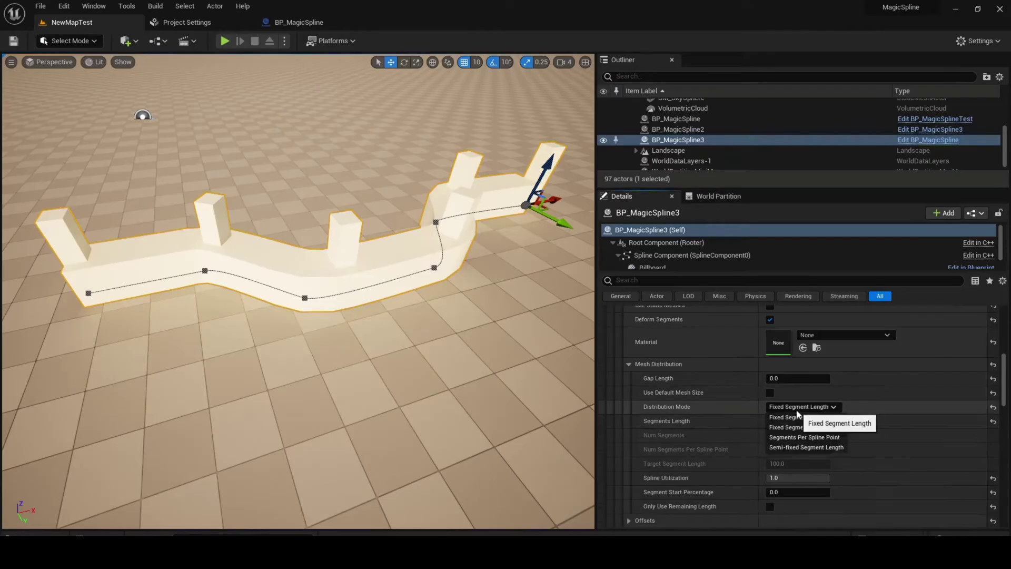
click(802, 437)
scroll(798, 421, down, 2)
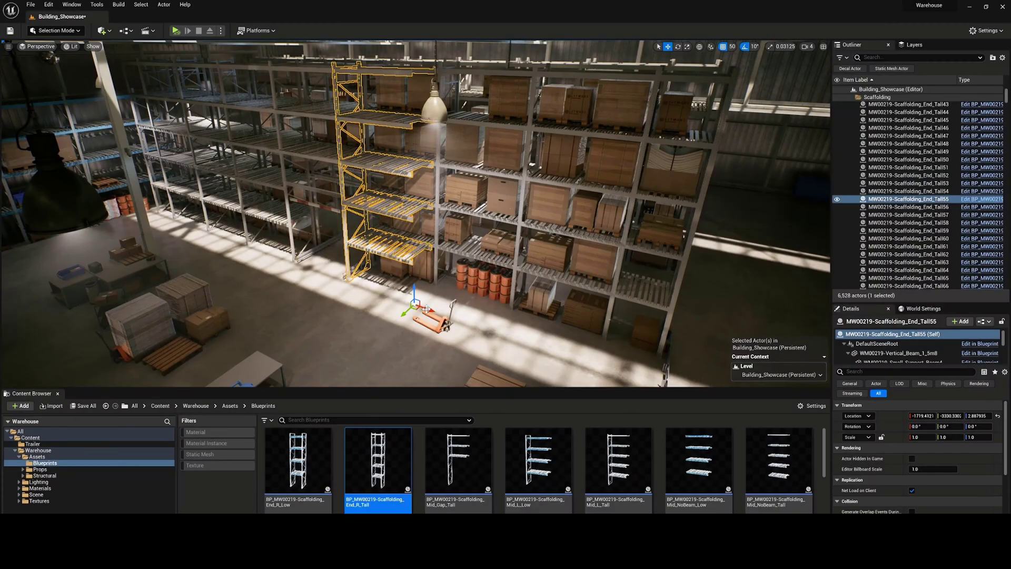
Copy the scaffolding unit further down the aisle and set grid snapping to 5.
drag(426, 309, 470, 332)
click(731, 46)
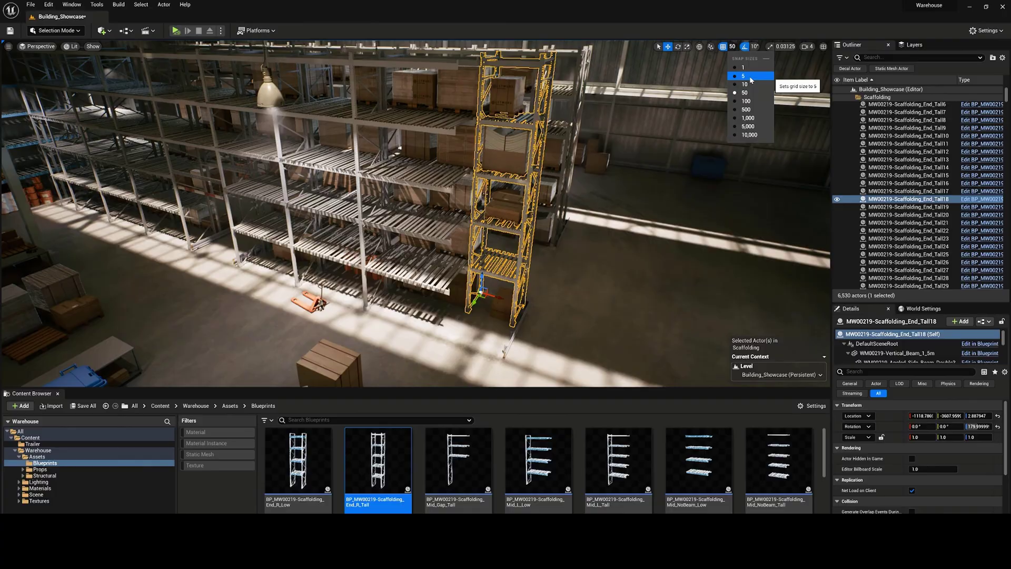
click(749, 83)
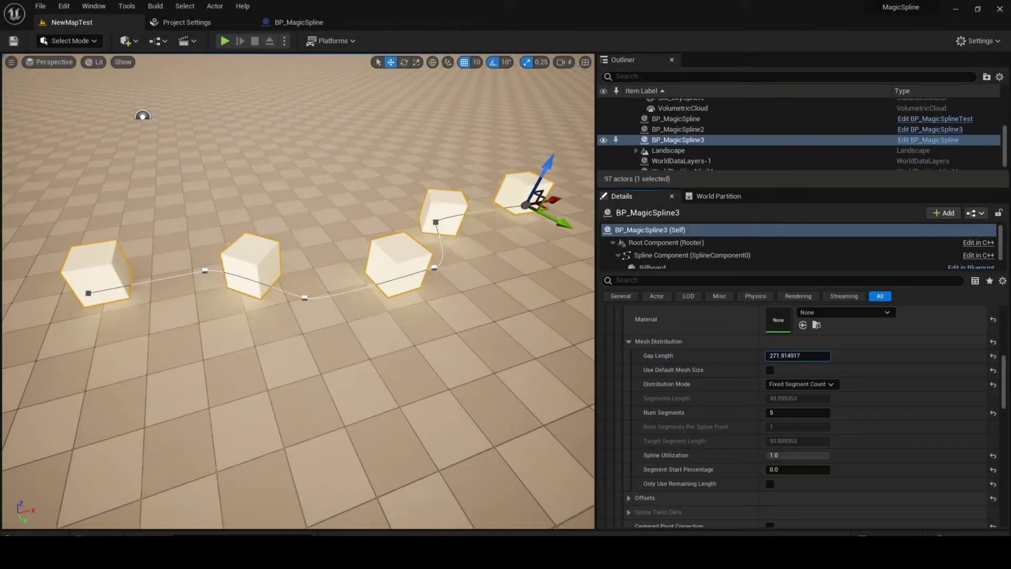
Respace the spline cubes into 6 segments with Gap Length about 265.
drag(798, 356, 785, 356)
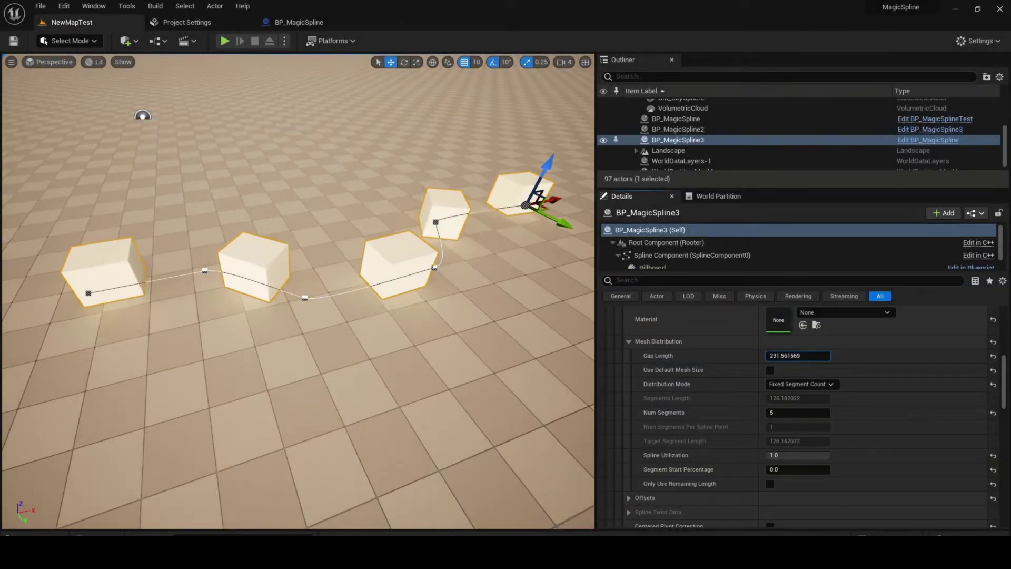
click(785, 416)
text(6)
key(Return)
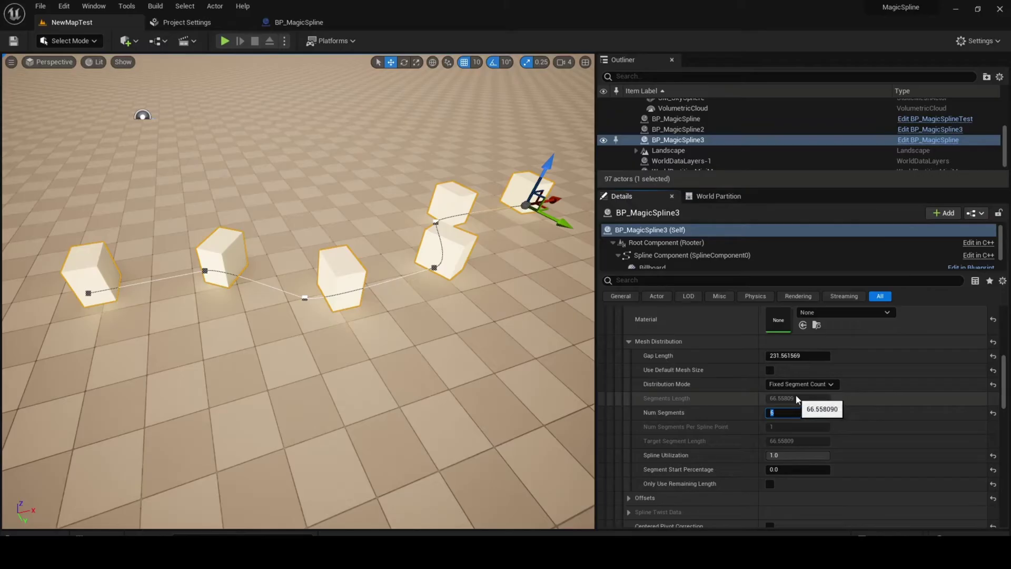
drag(798, 356, 819, 357)
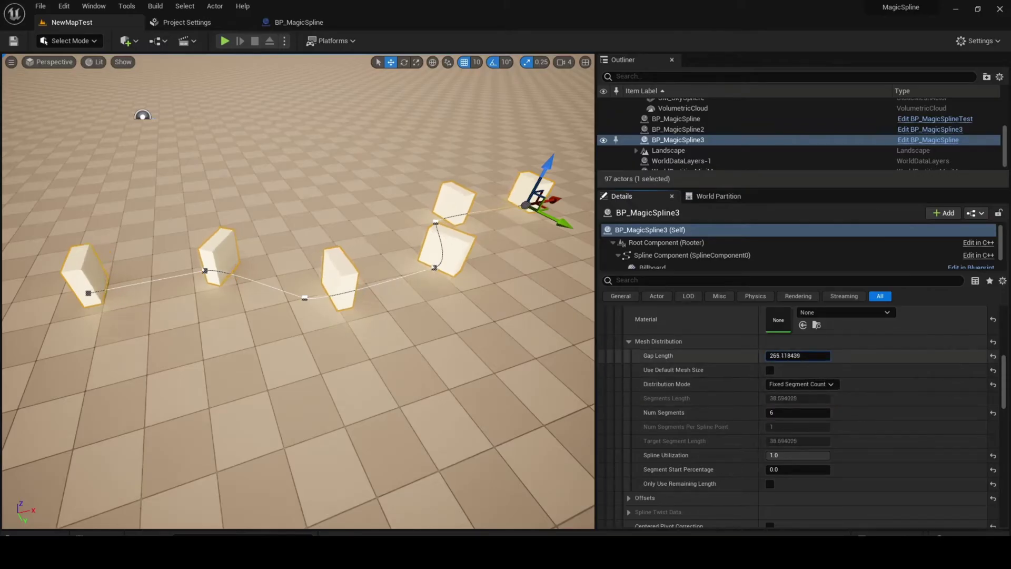